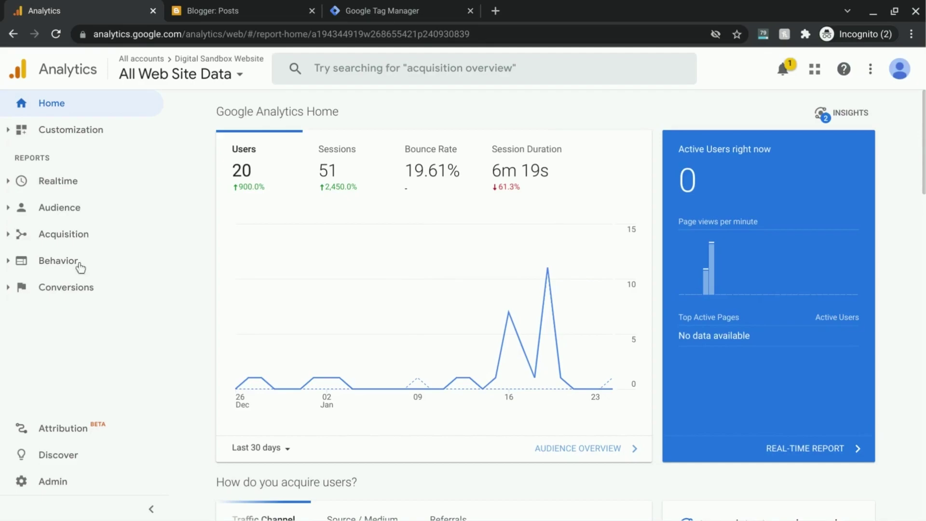
- Open the Top Events report under Behavior and review the recorded event categories
click(15, 265)
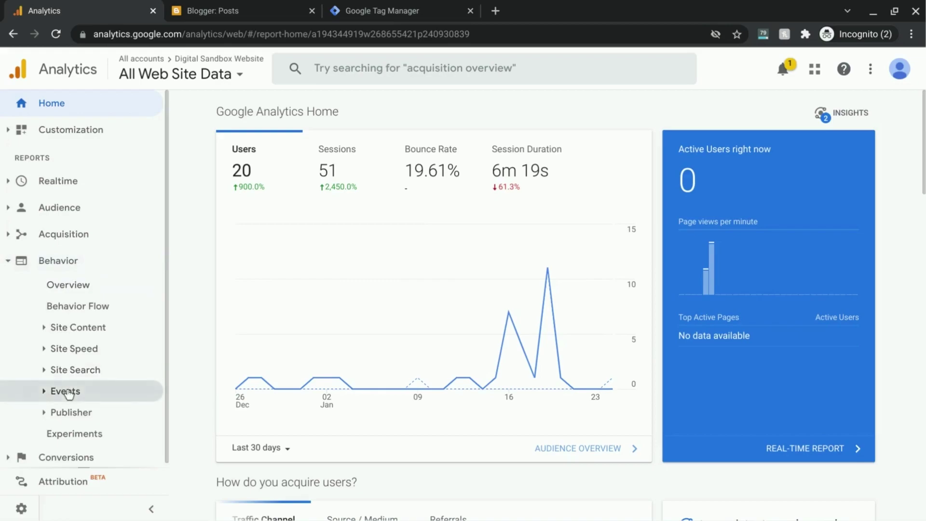
click(69, 392)
click(97, 378)
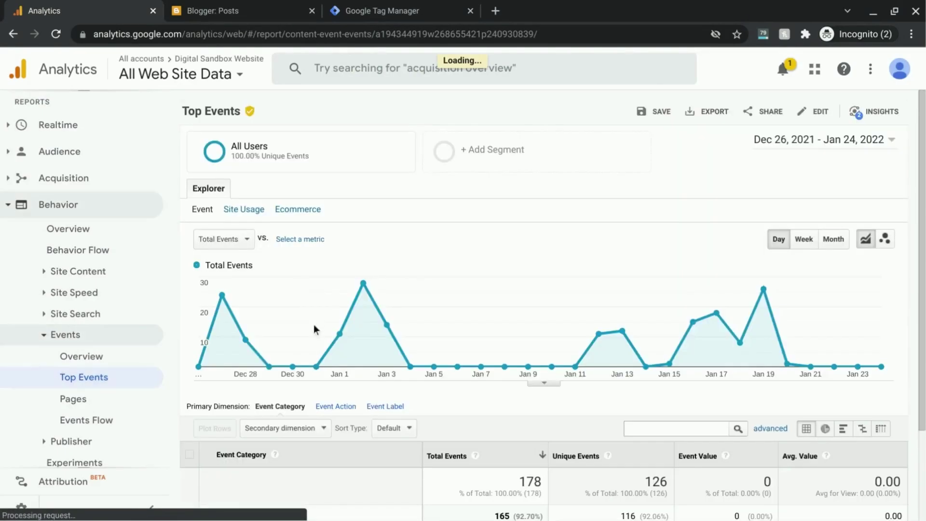
scroll(395, 357, down, 2)
scroll(396, 358, up, 2)
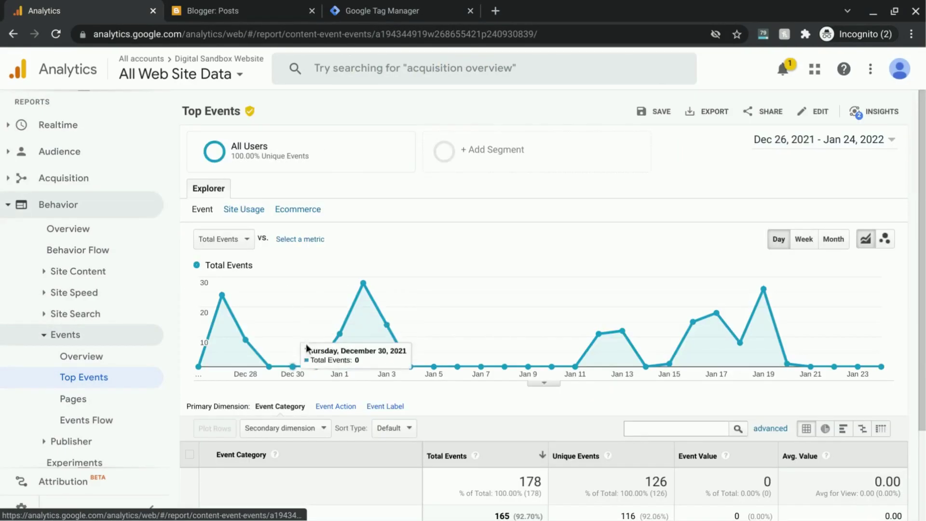
scroll(307, 351, down, 2)
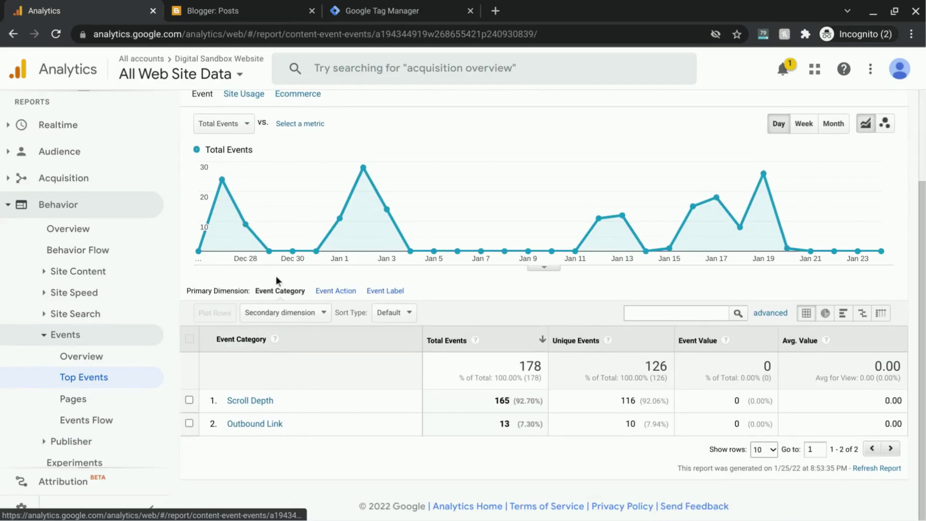
- Review the list of tags in Google Tag Manager and return to the Top Events report in Google Analytics
click(382, 15)
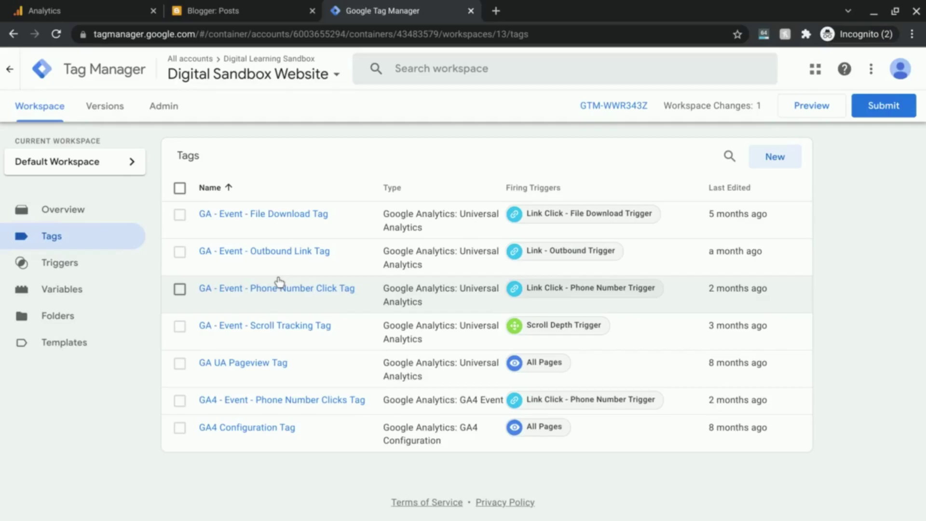
click(103, 10)
scroll(404, 424, down, 2)
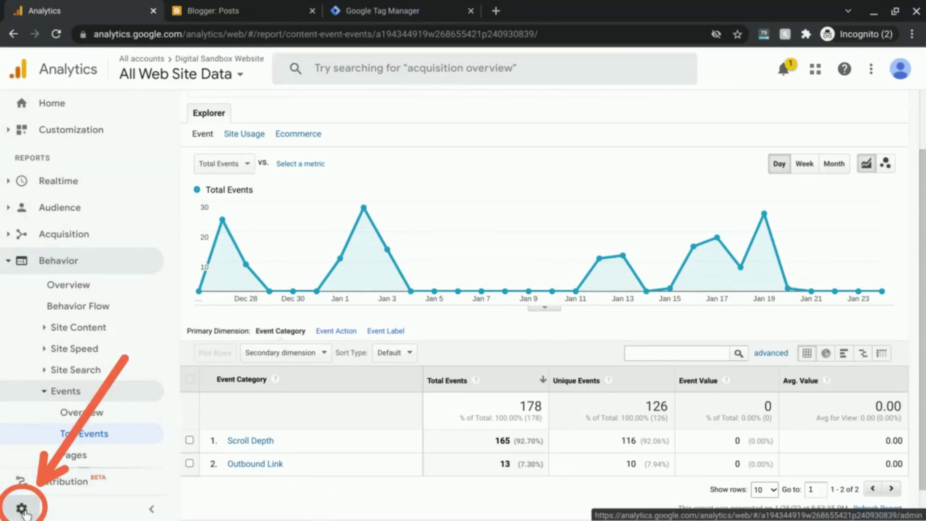
- Create a new goal in the admin settings of the All Web Site Data view and name it Interested Visitor
click(22, 511)
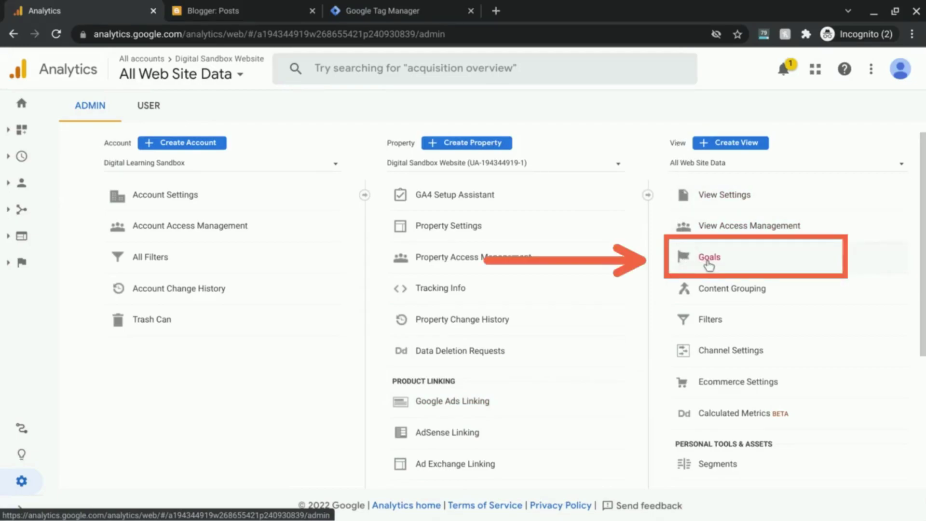
click(709, 260)
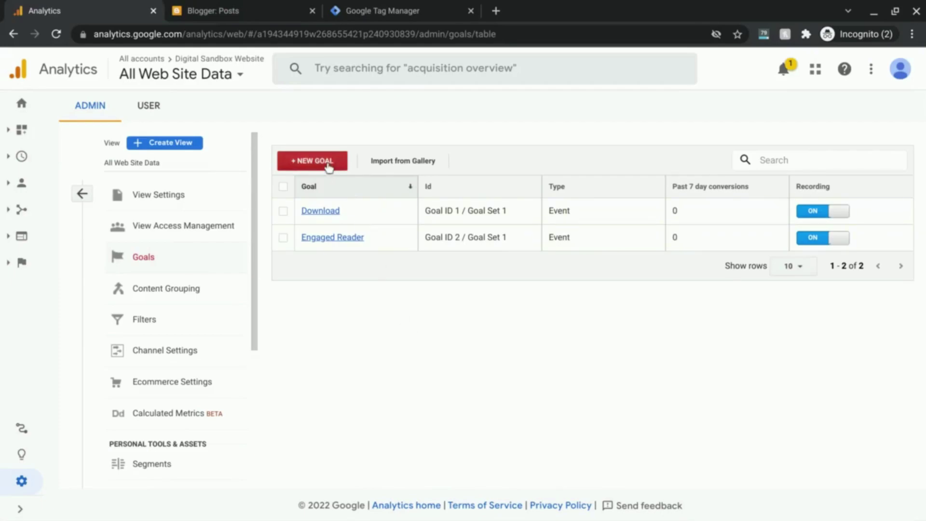
click(328, 164)
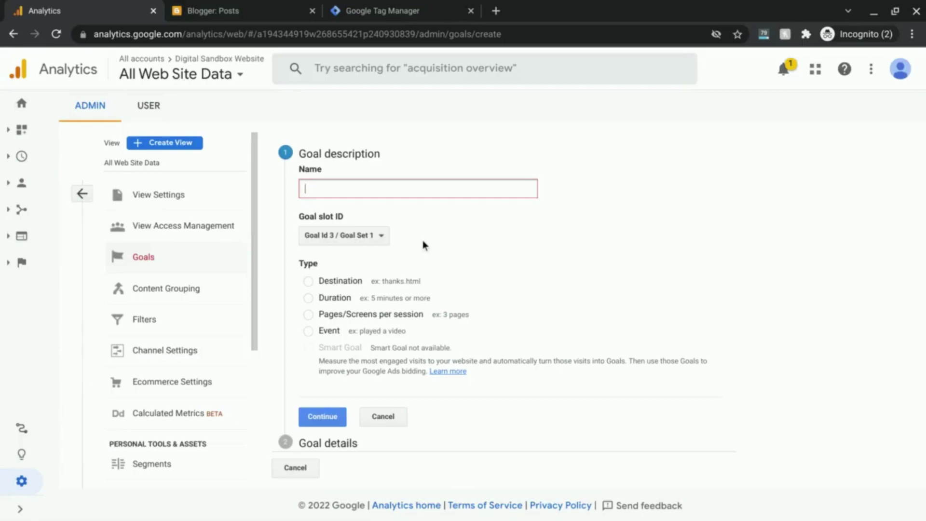
text(Interested )
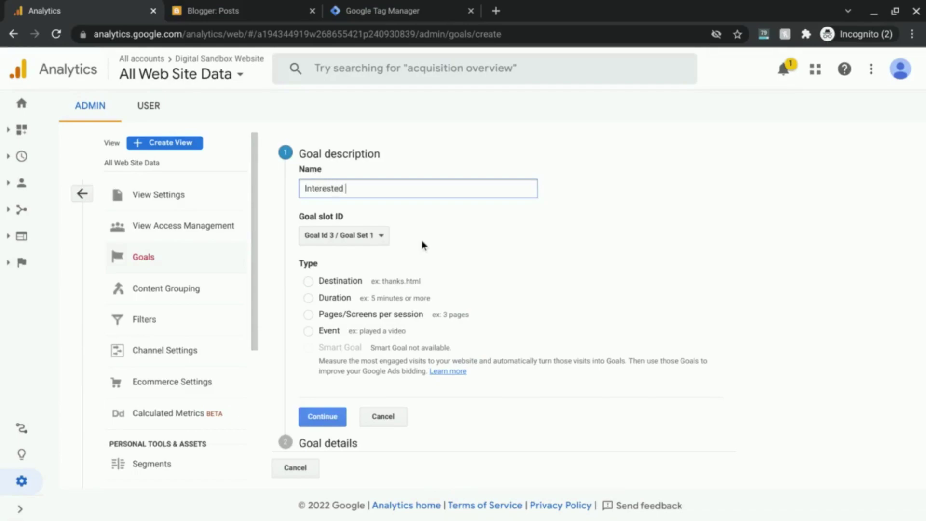
text(Visitor)
- Keep the goal slot at Goal Id 3 / Goal Set 1, choose the Event goal type and continue to the goal details
click(361, 236)
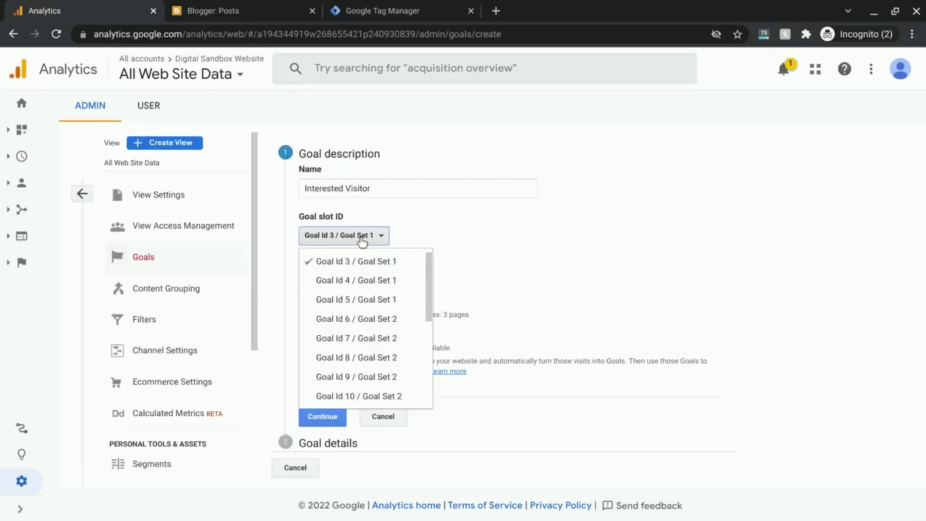
scroll(367, 321, down, 4)
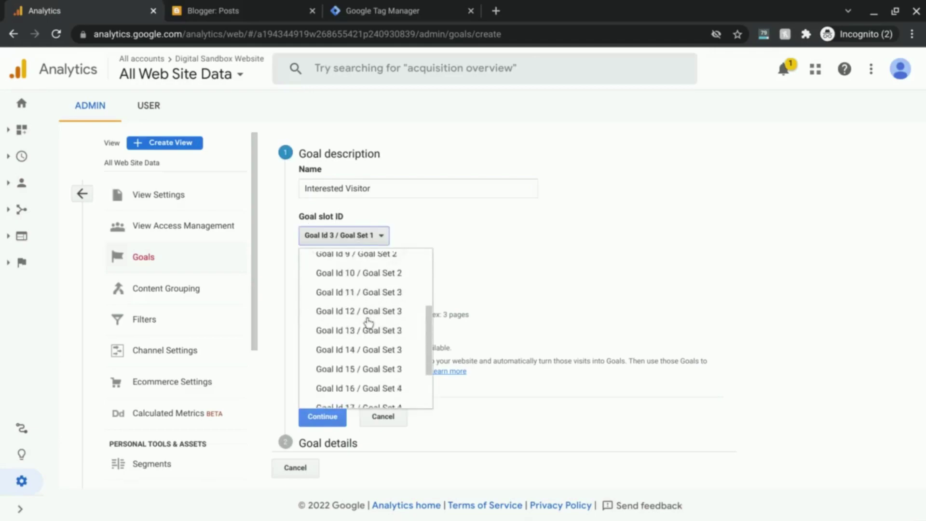
scroll(369, 322, up, 4)
scroll(369, 321, down, 4)
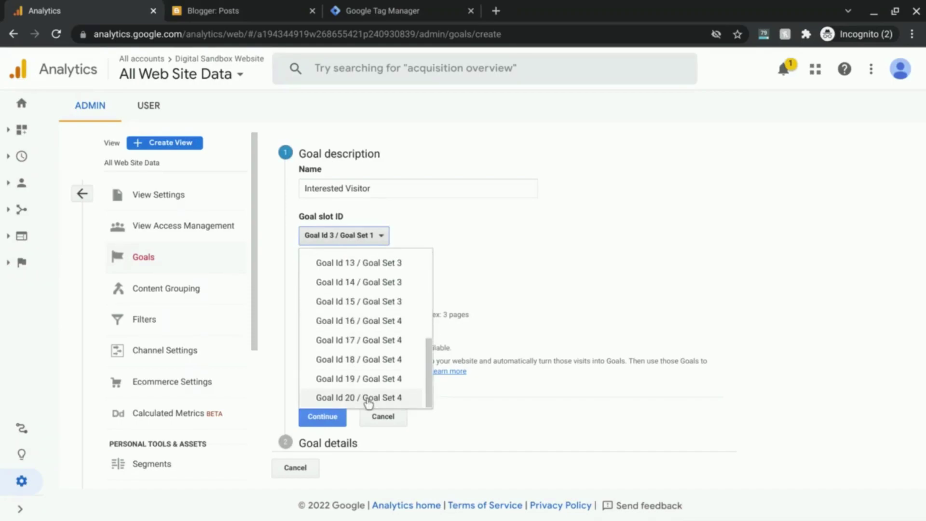
scroll(364, 404, up, 4)
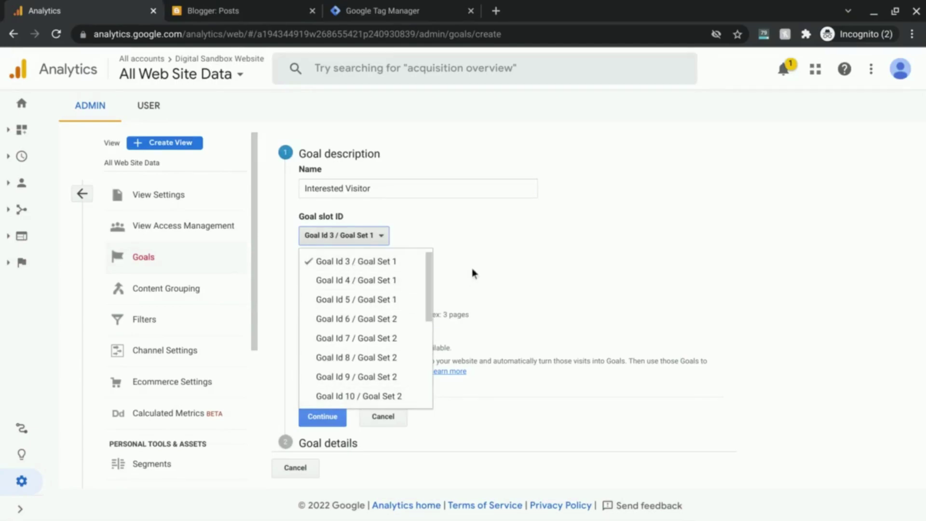
click(480, 244)
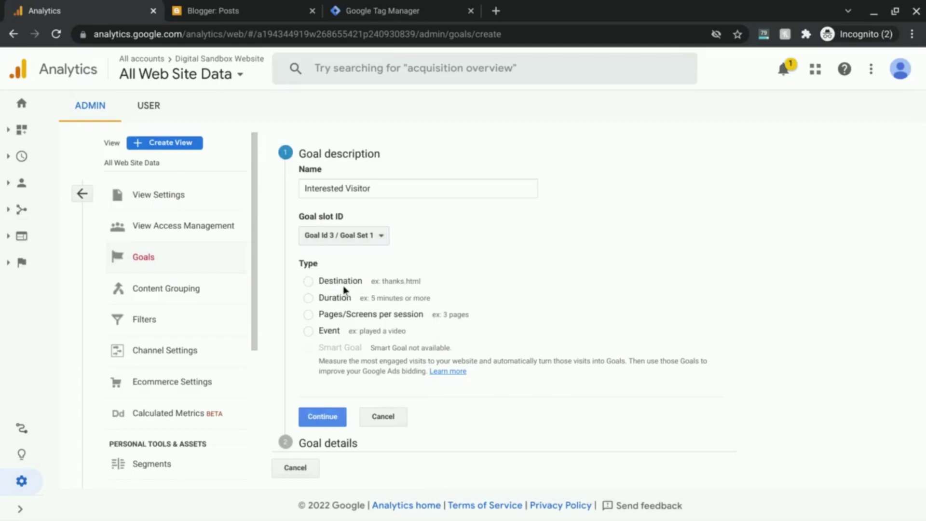
click(308, 333)
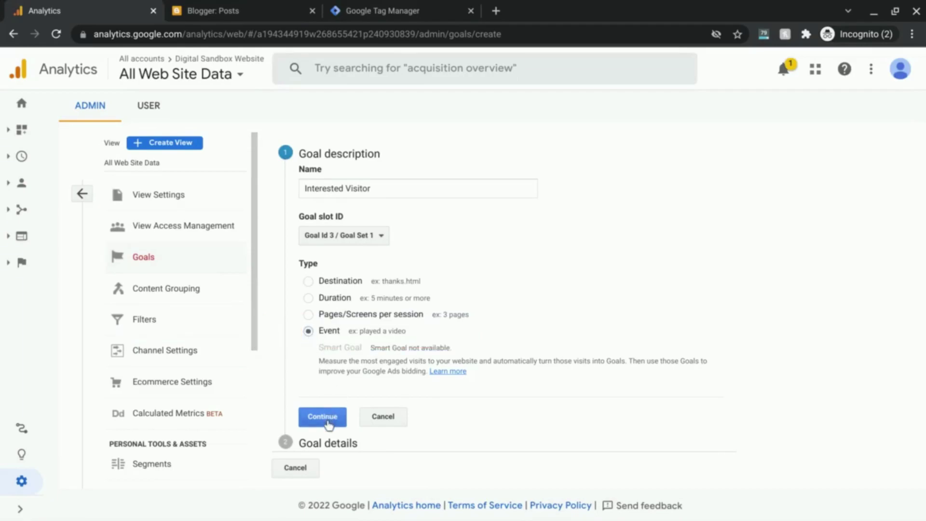
click(323, 417)
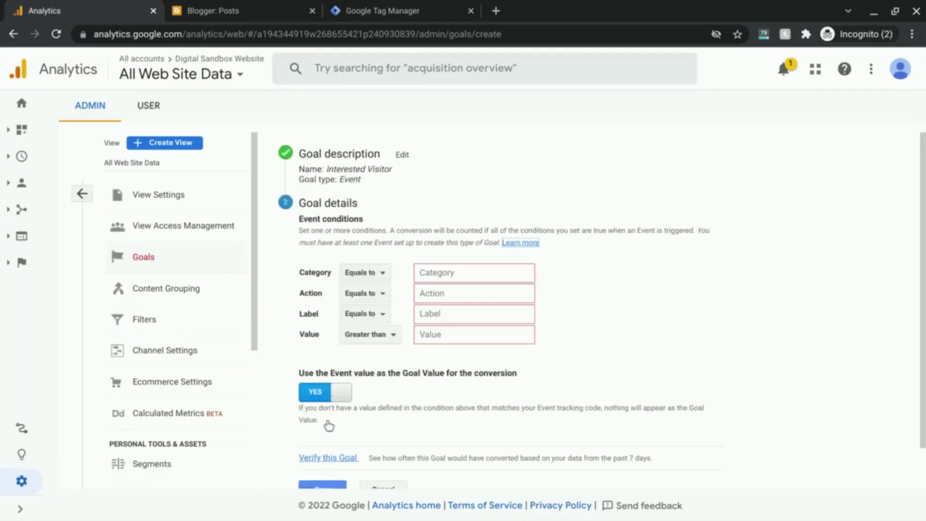
- Set the event condition for Category to equal Scroll Depth
click(377, 279)
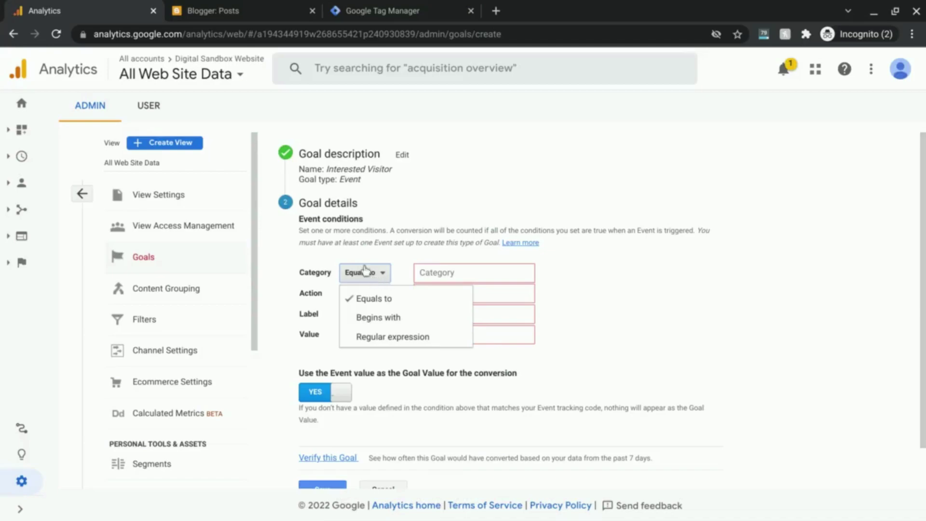
click(360, 265)
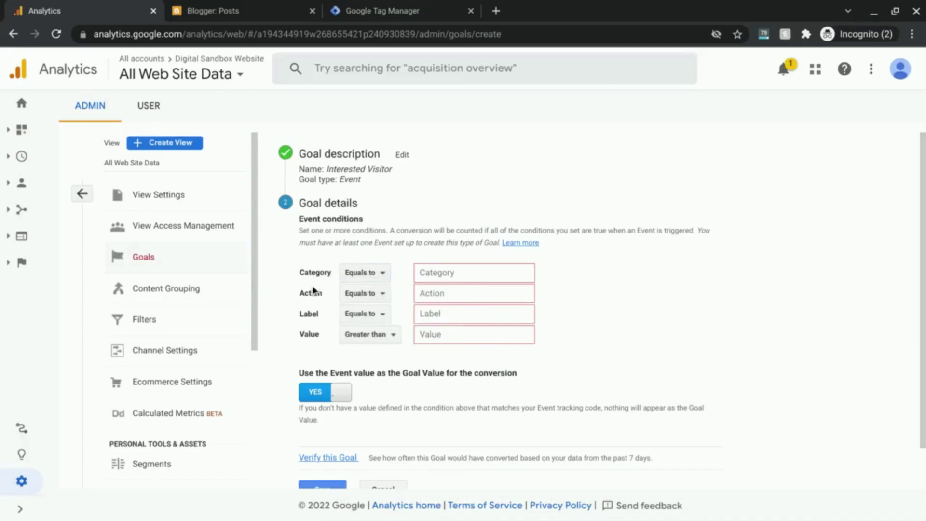
click(366, 275)
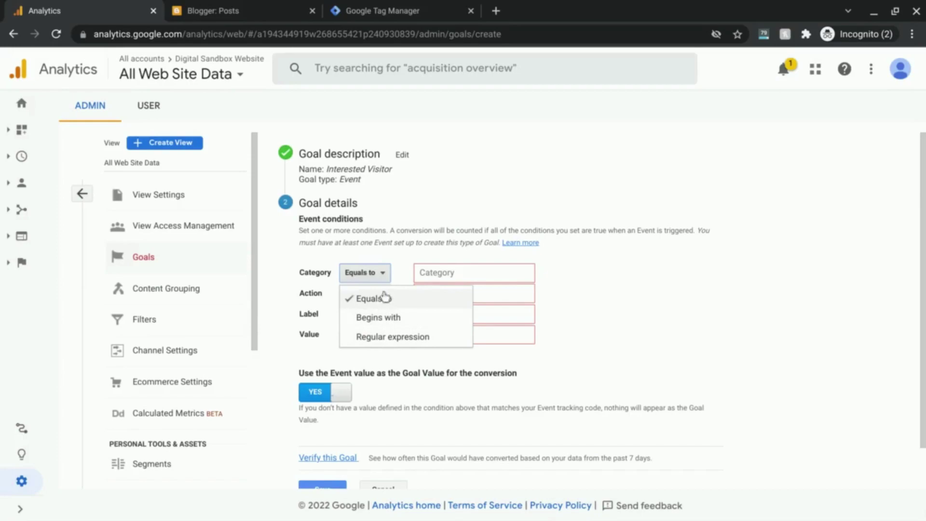
click(396, 255)
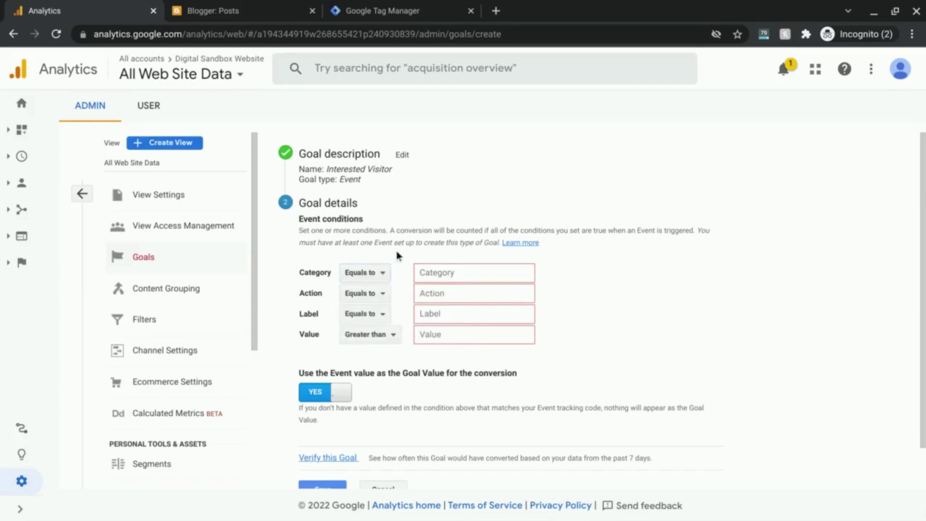
click(427, 274)
text(Si)
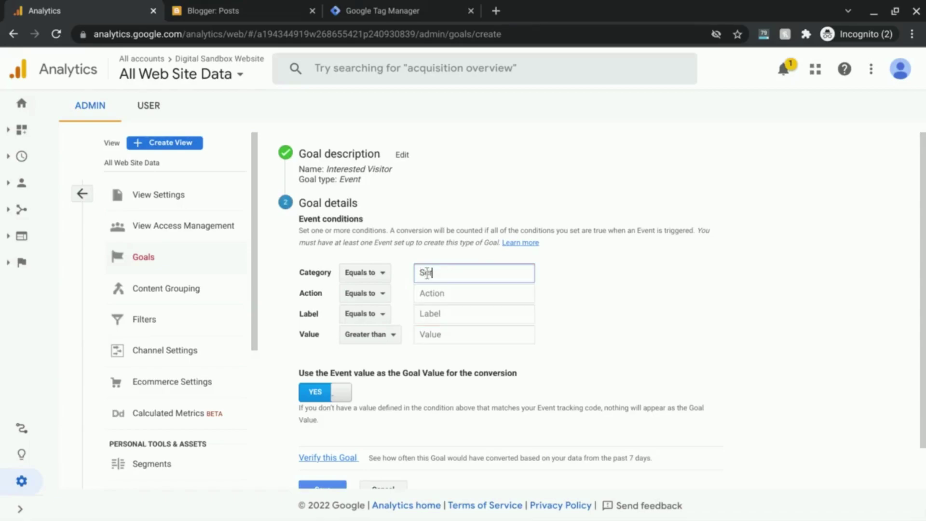
text(roll Depth)
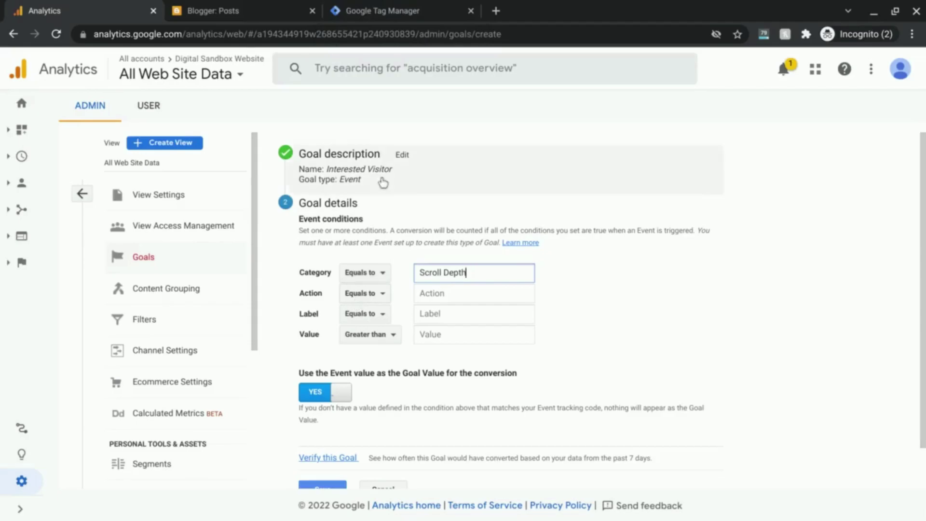
- Compare the goal's event conditions with the category and action configured in the GA - Event - Scroll Tracking Tag in Google Tag Manager
click(381, 12)
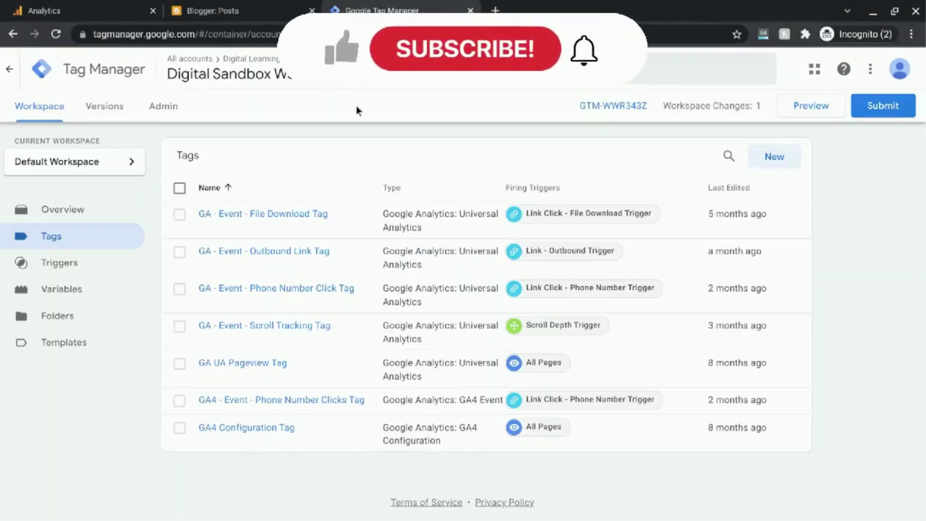
click(299, 328)
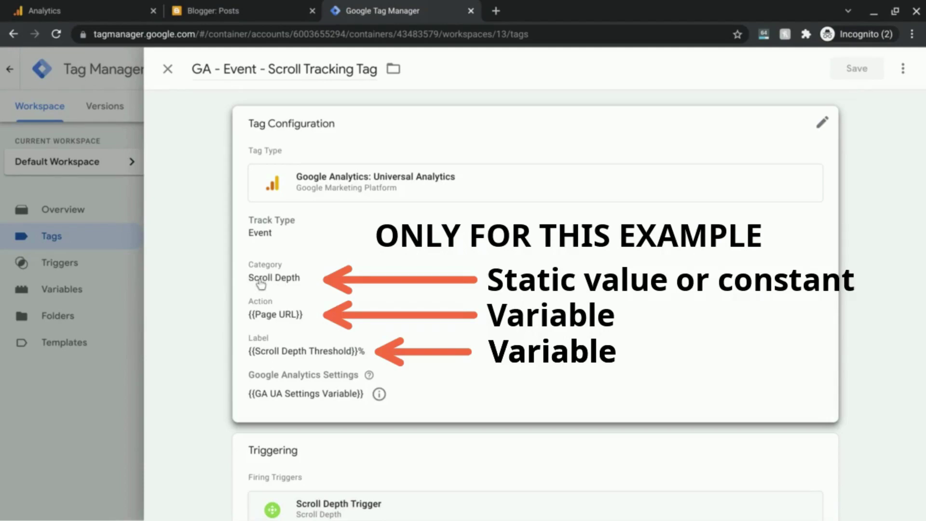
click(124, 7)
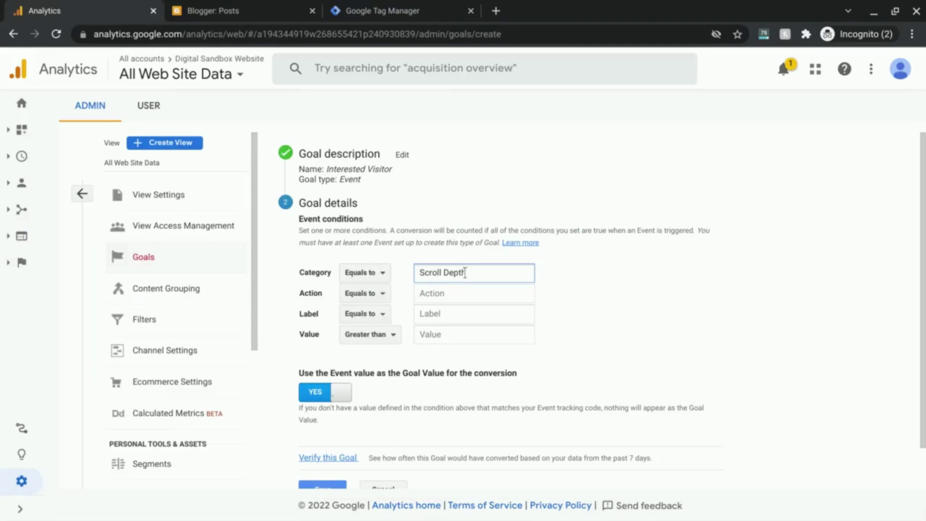
click(391, 14)
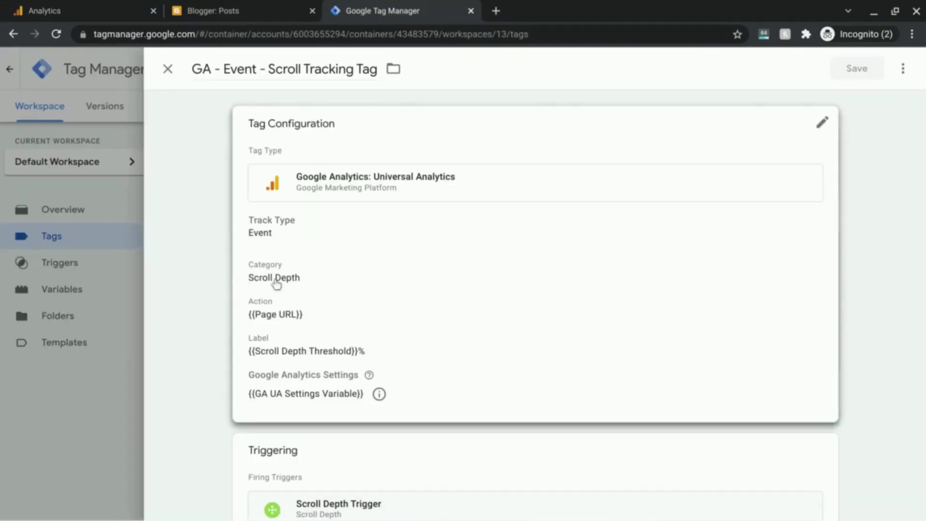
click(52, 5)
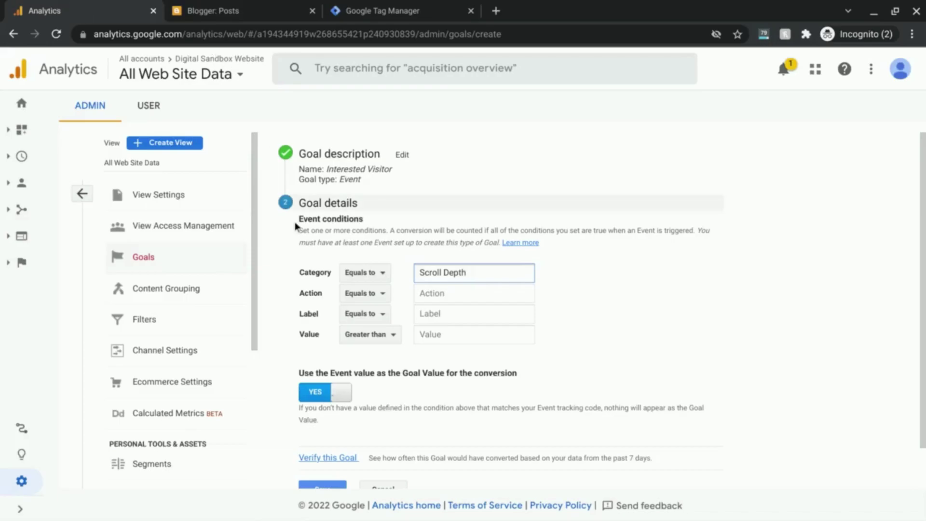
click(360, 6)
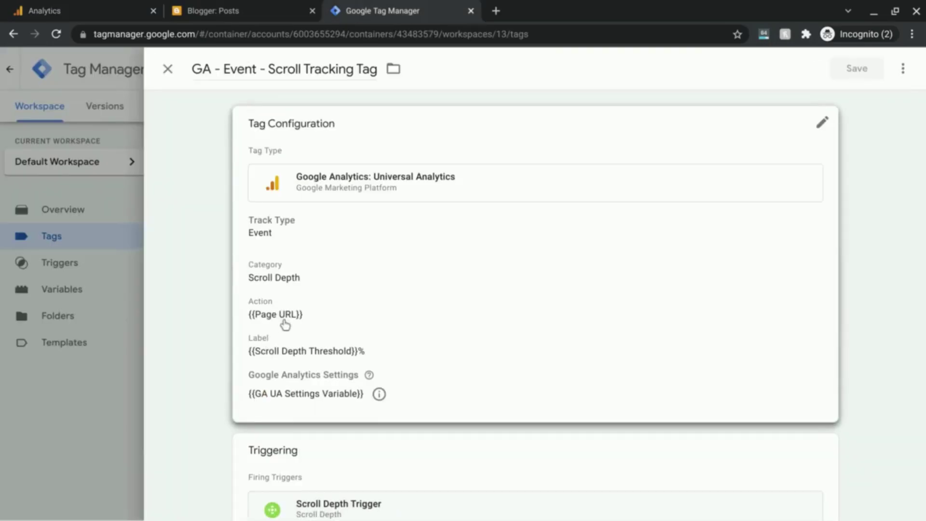
click(51, 5)
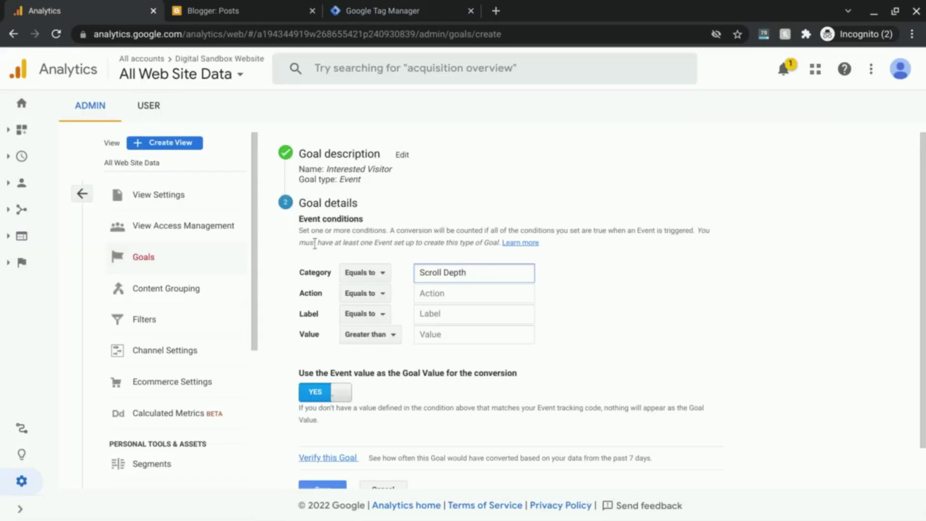
- Set the event condition for Action to match the regular expression .*
click(369, 300)
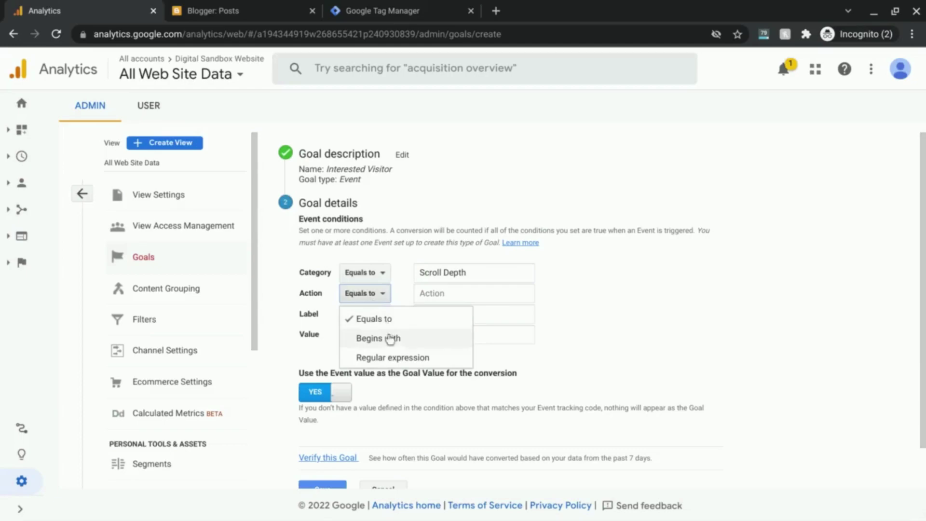
click(391, 357)
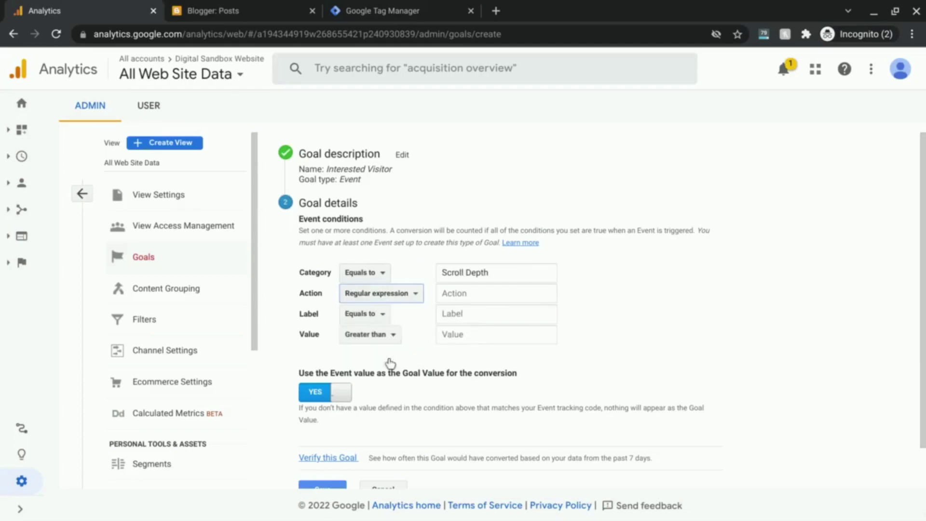
click(472, 300)
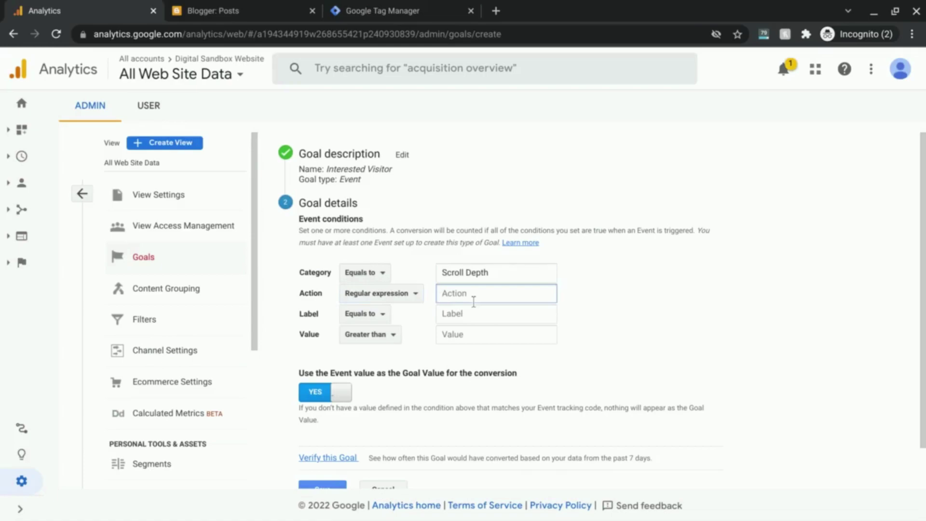
text(.*)
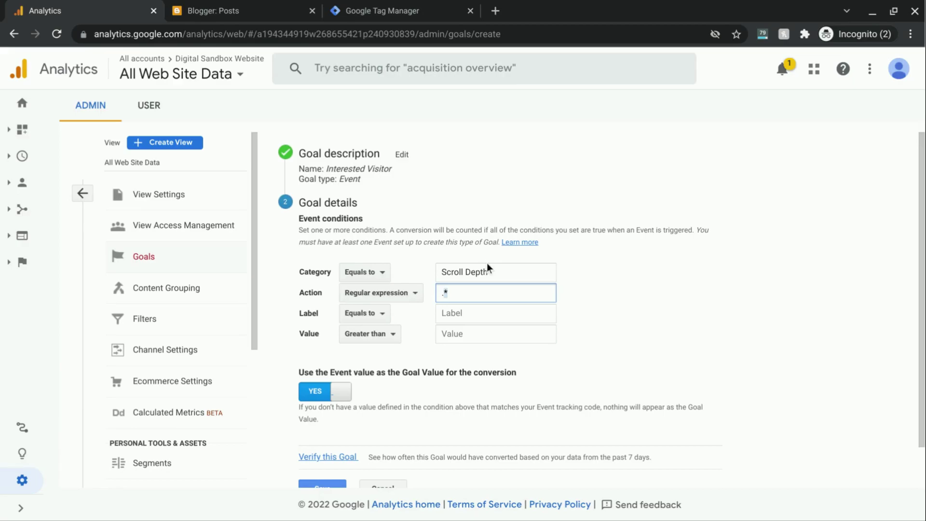
click(481, 295)
- Check the label configured in the scroll tracking tag in Google Tag Manager, and set the goal's Label condition in Google Analytics to equal 50%
click(405, 13)
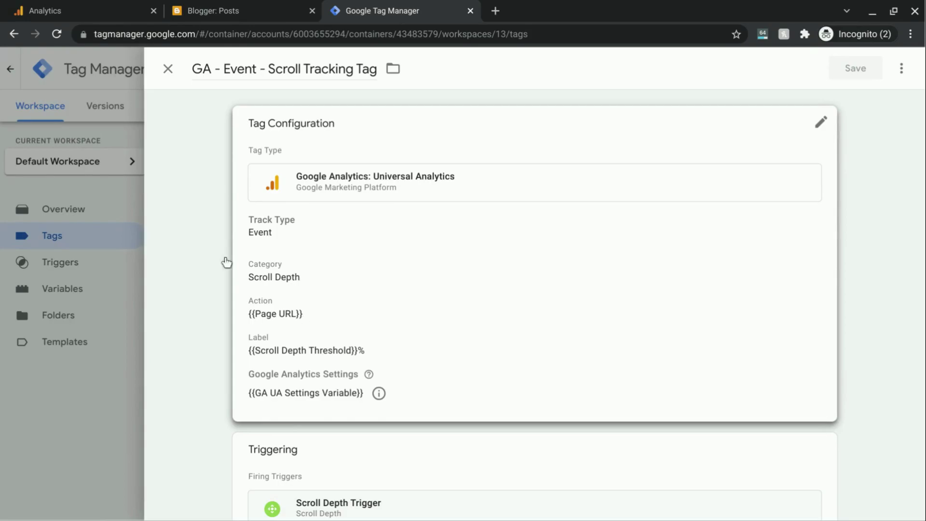
click(62, 6)
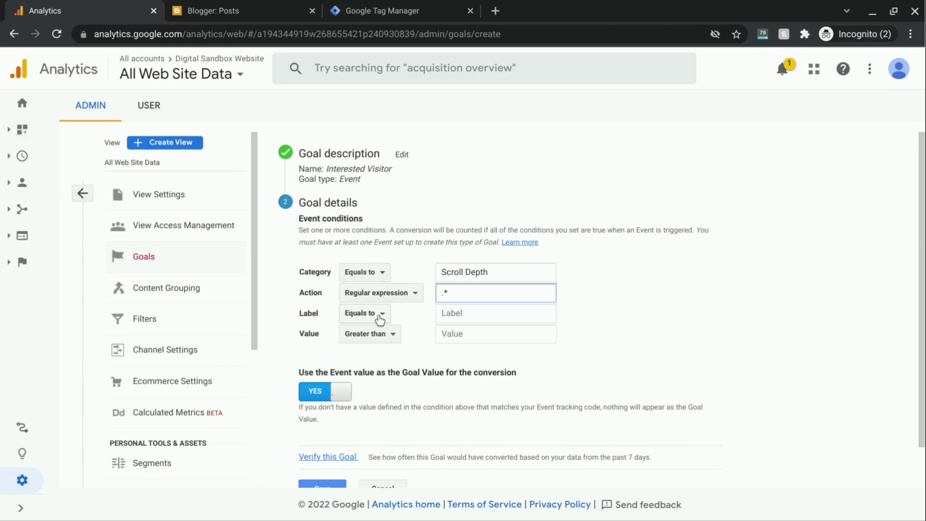
click(444, 314)
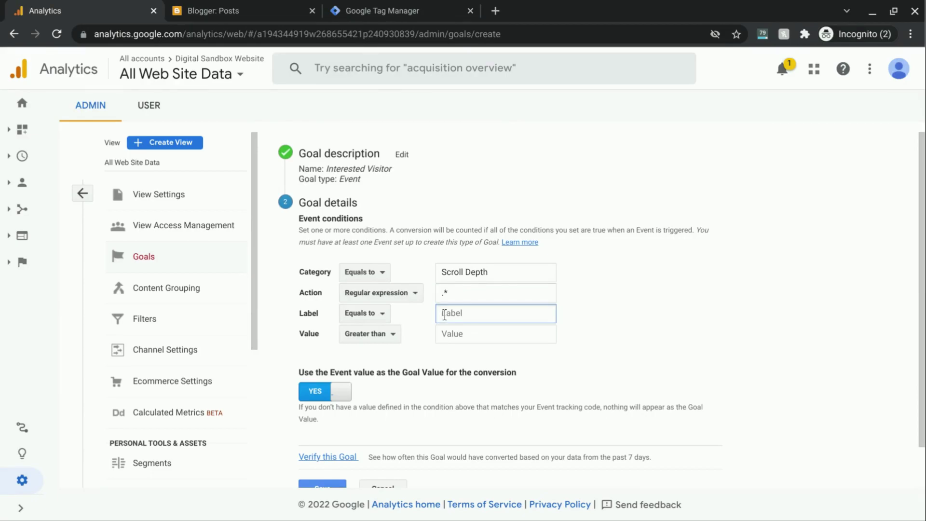
text(90)
text(%)
scroll(436, 403, down, 1)
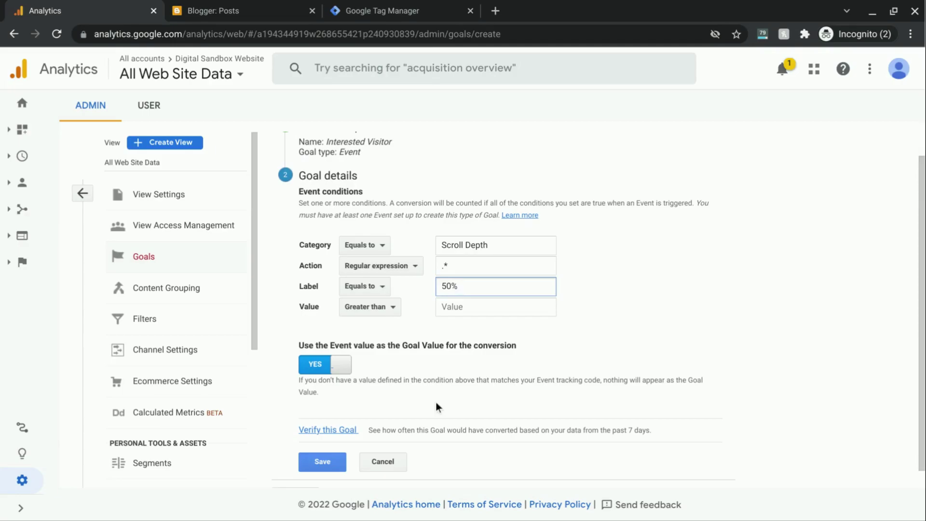
- Switch off using the Event value as the Goal Value to view the monetary value option, and switch it back on
scroll(433, 403, down, 1)
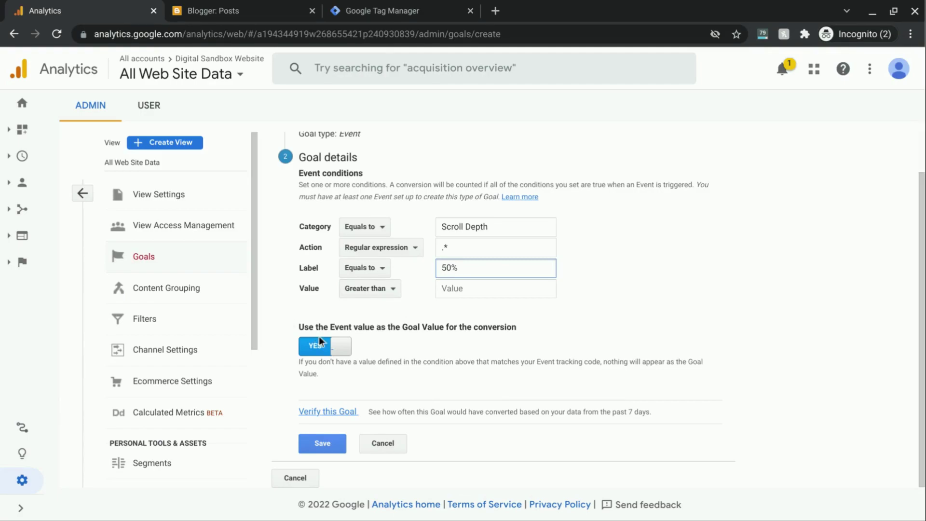
click(336, 346)
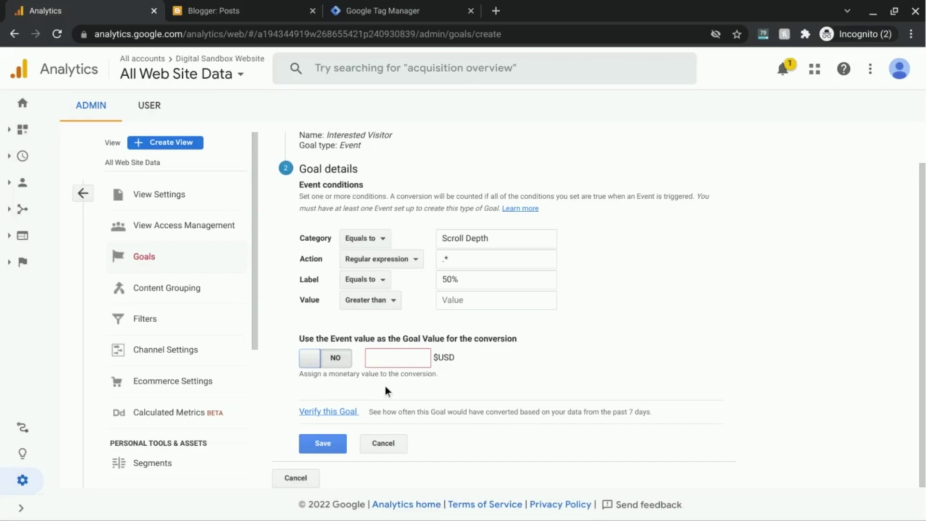
click(340, 360)
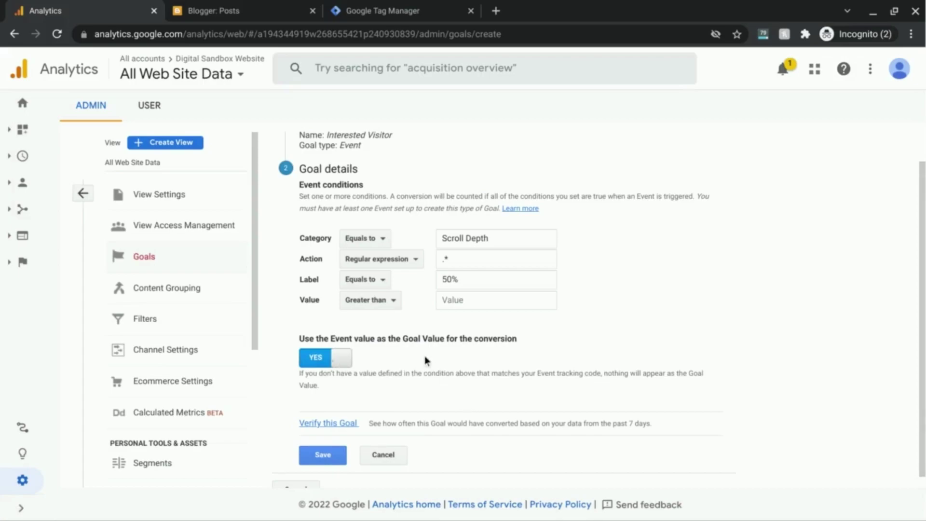
- Verify the Interested Visitor goal against the data from the past 7 days and save it
scroll(425, 358, down, 1)
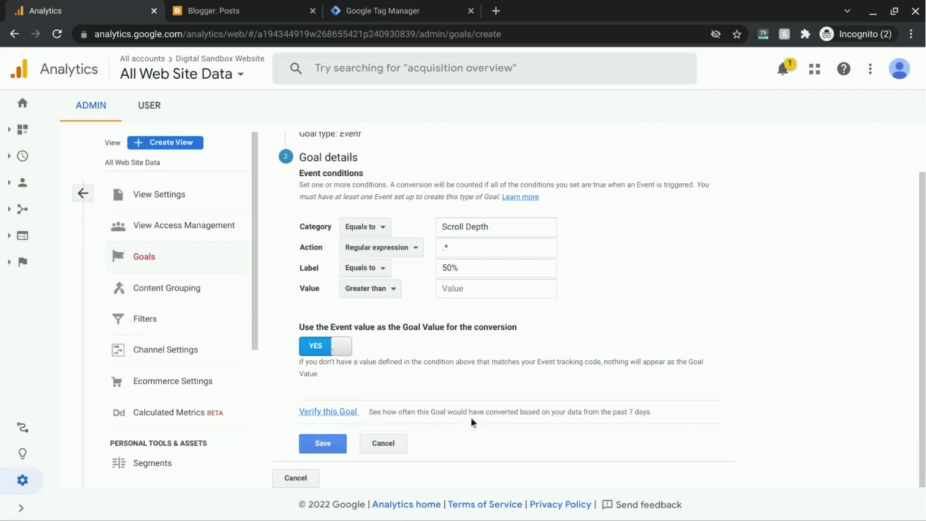
click(342, 414)
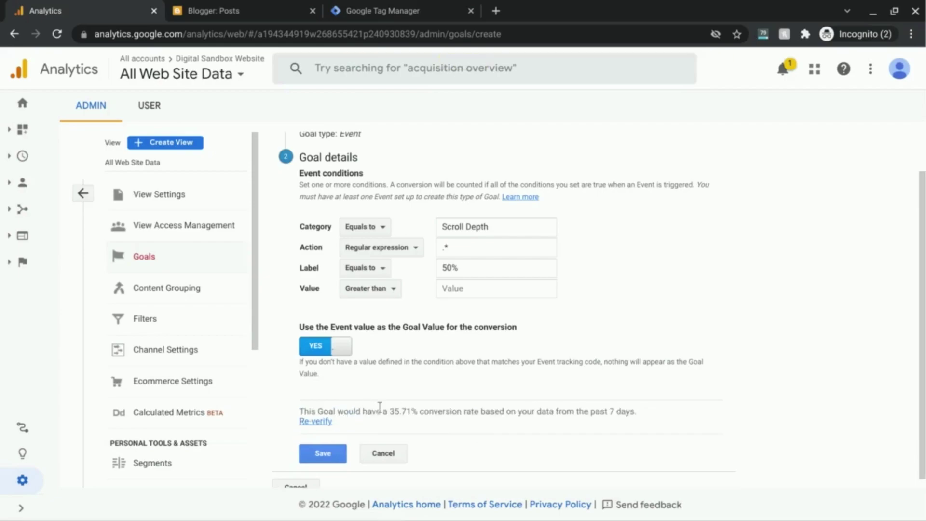
scroll(379, 408, down, 1)
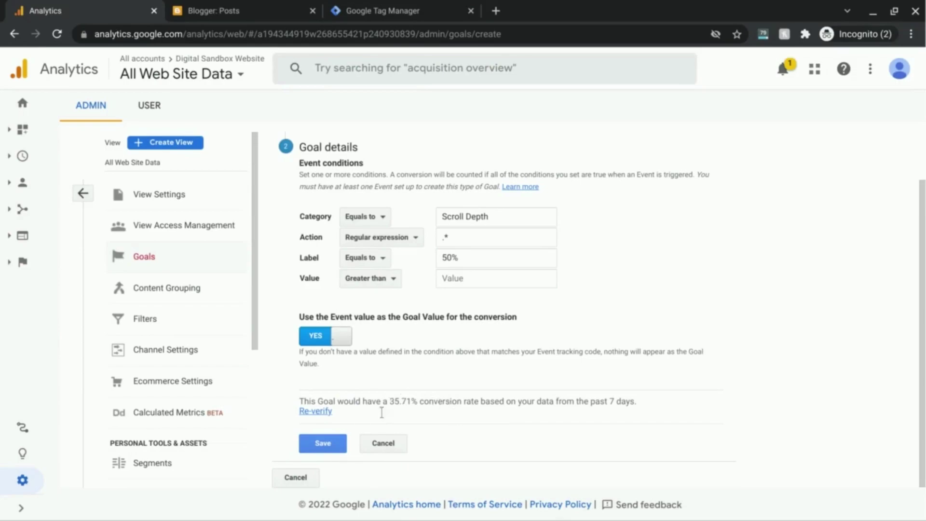
click(328, 448)
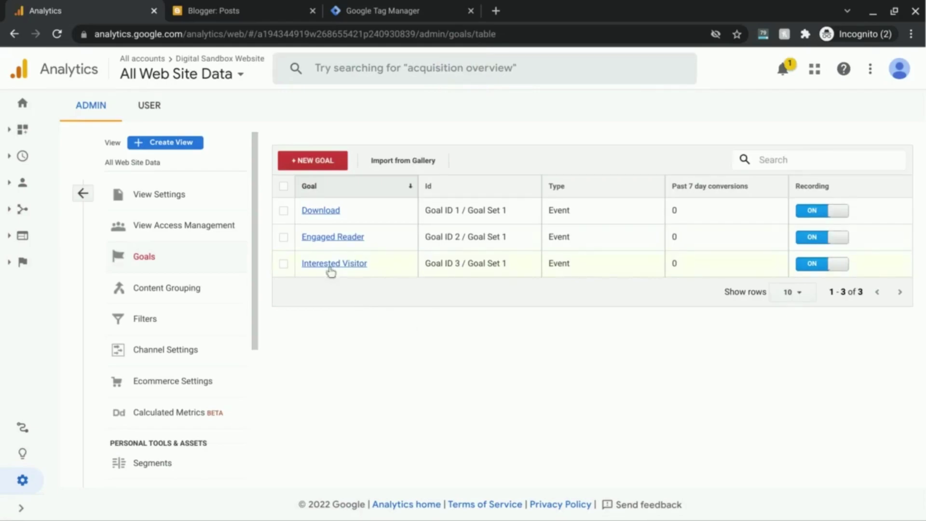
- Open the live Digital Learning Sandbox blog from Blogger and scroll its home page down to the end to trigger the scroll depth event
click(198, 11)
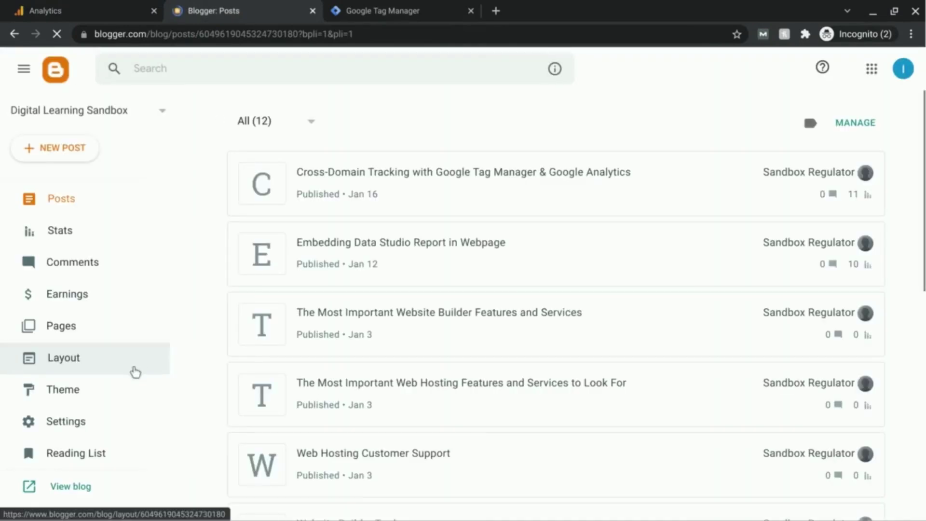
click(72, 489)
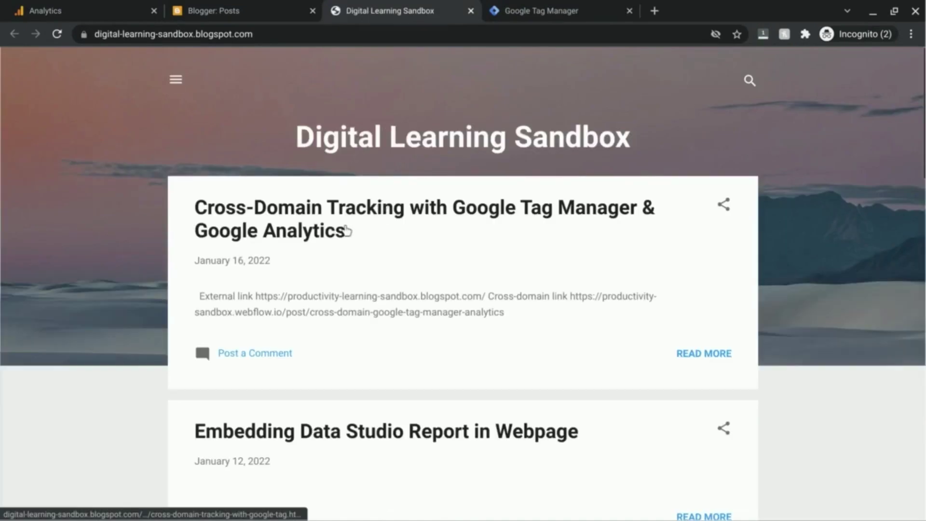
scroll(346, 231, down, 7)
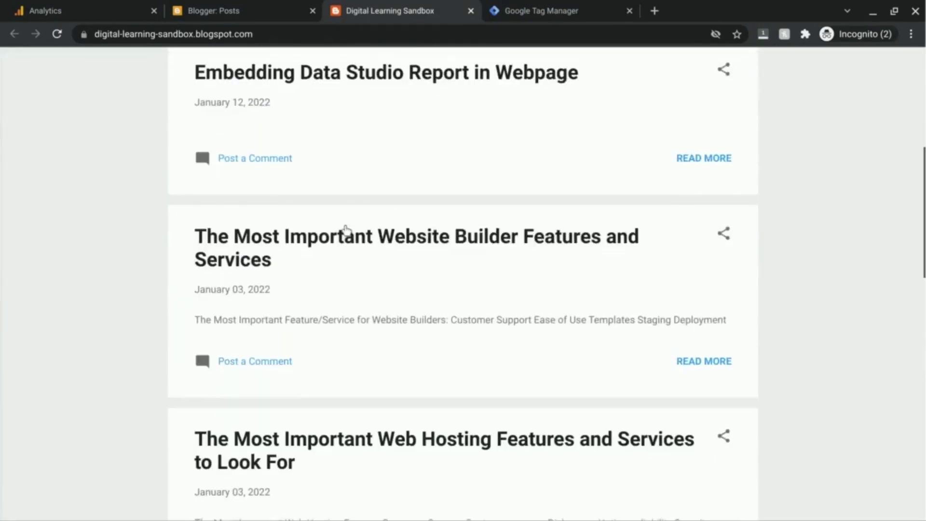
scroll(345, 234, down, 10)
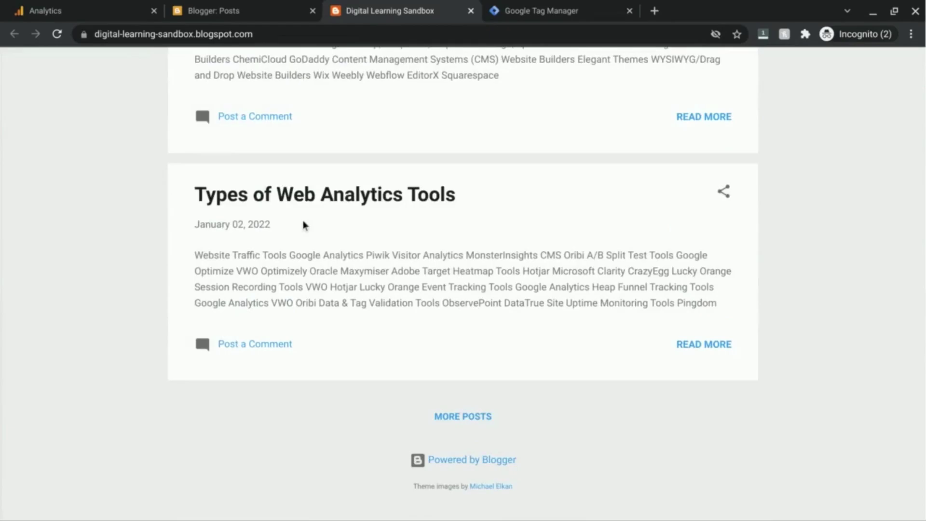
- Return to Google Analytics and open the Realtime Conversions report to check for the goal conversion
click(109, 16)
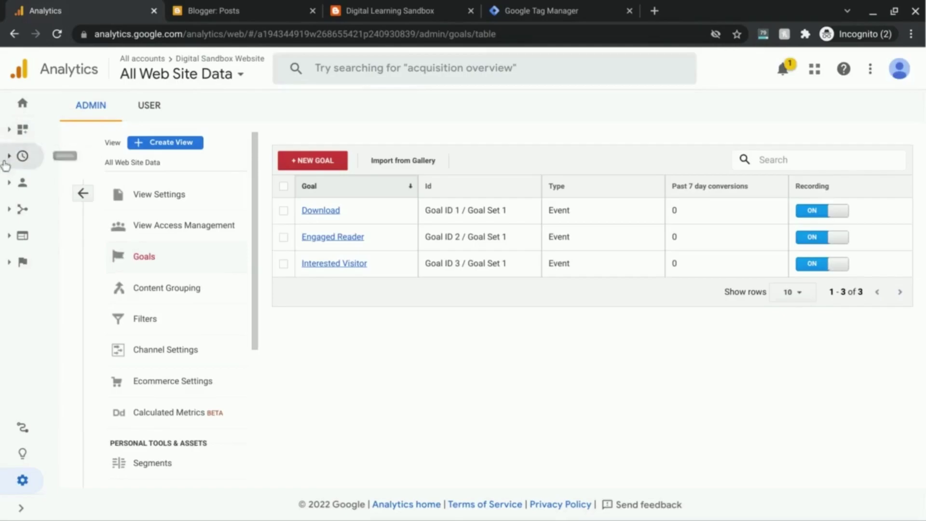
click(19, 161)
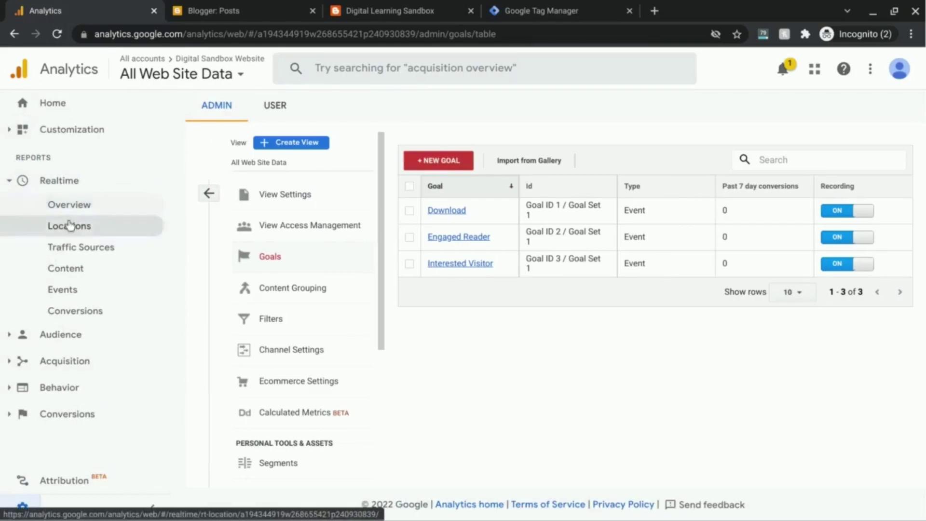
click(80, 313)
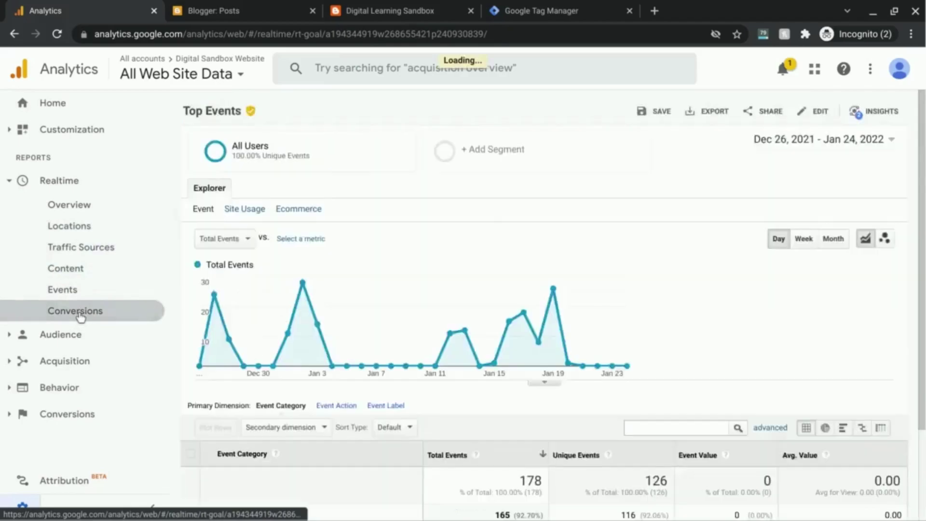